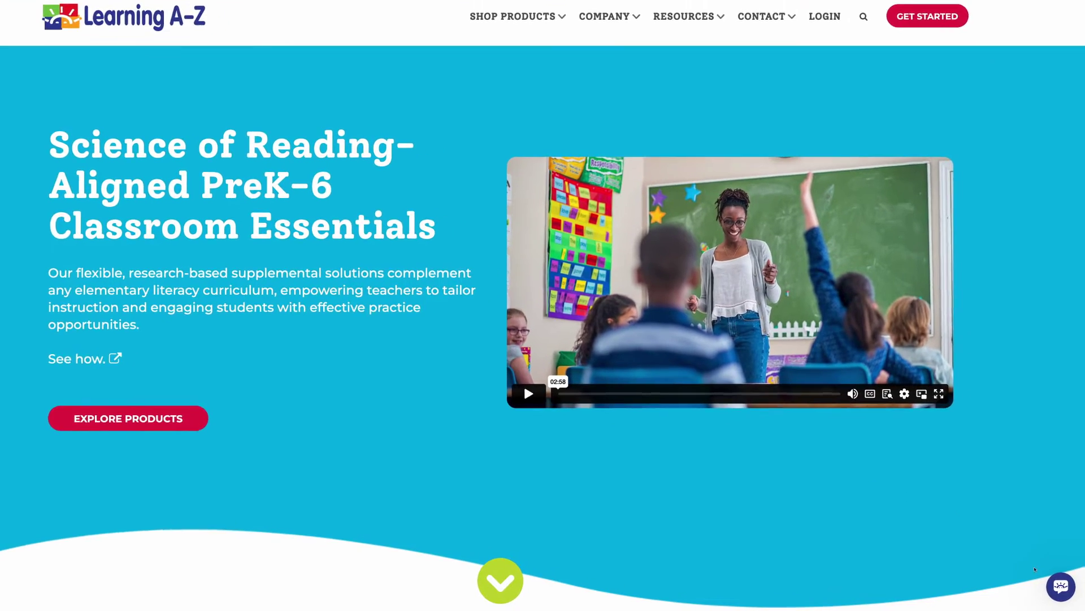
Reach the Learning A-Z Chat With Us support page via the chat widget's Contact > Support link
left_click(1062, 586)
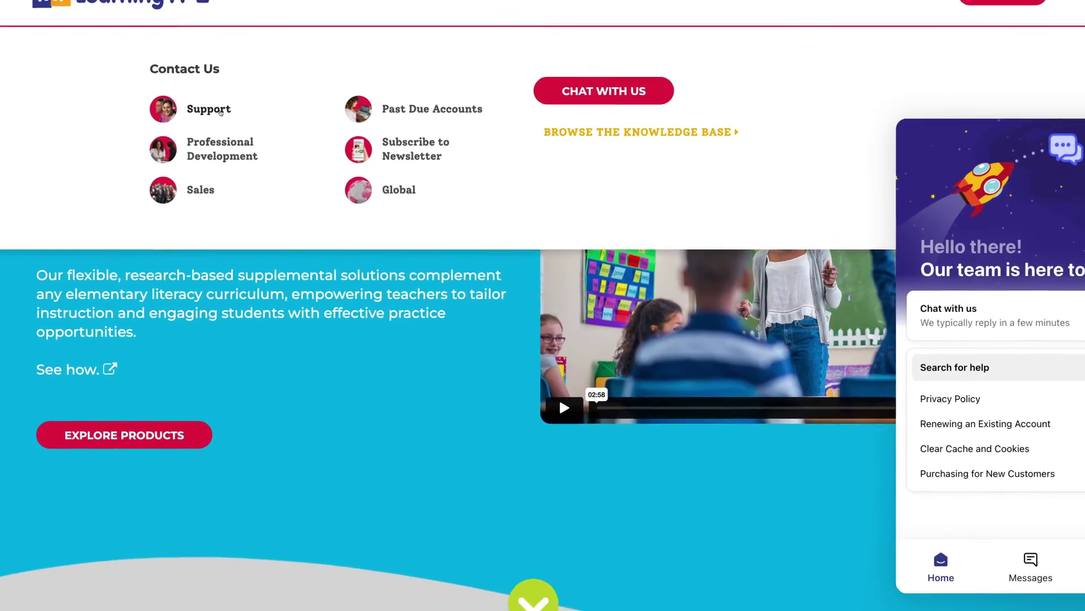
left_click(220, 110)
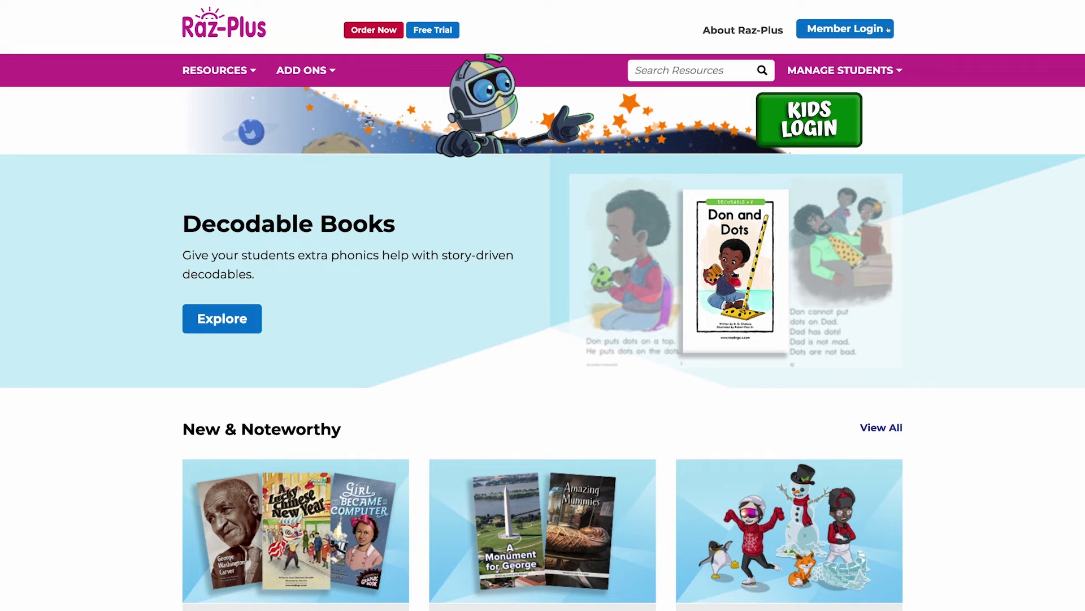
Log in to Raz-Plus with the saved member credentials and open the bottom-right help widget
left_click(889, 30)
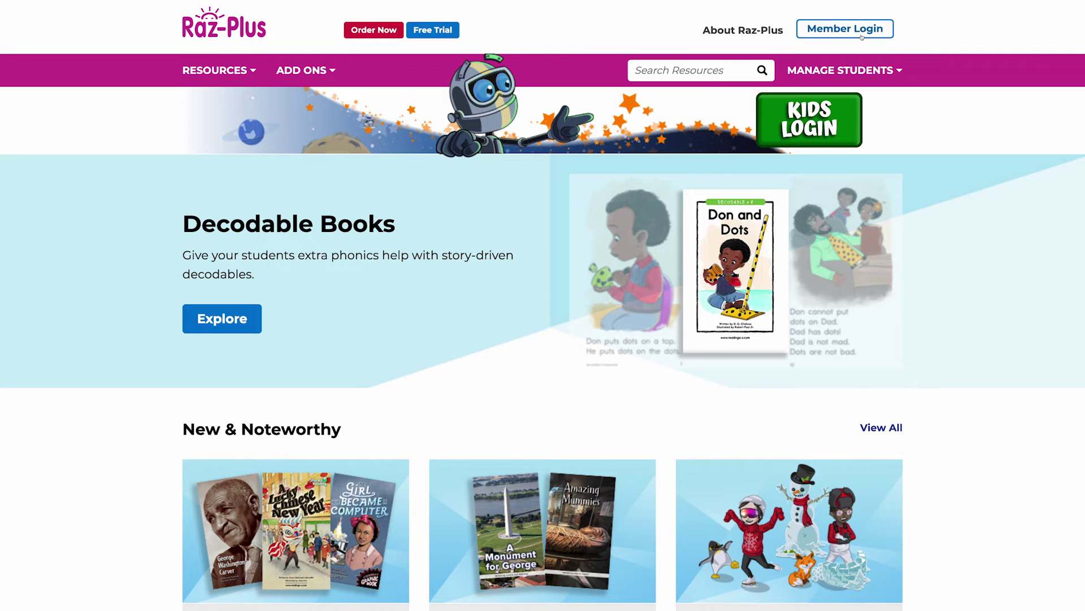
left_click(336, 315)
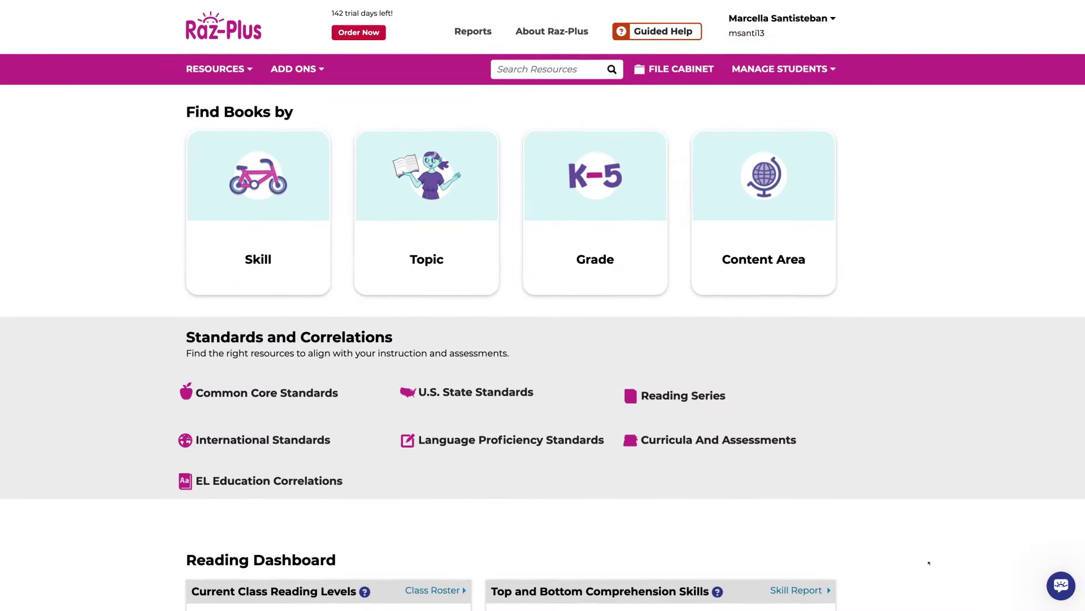
left_click(1039, 577)
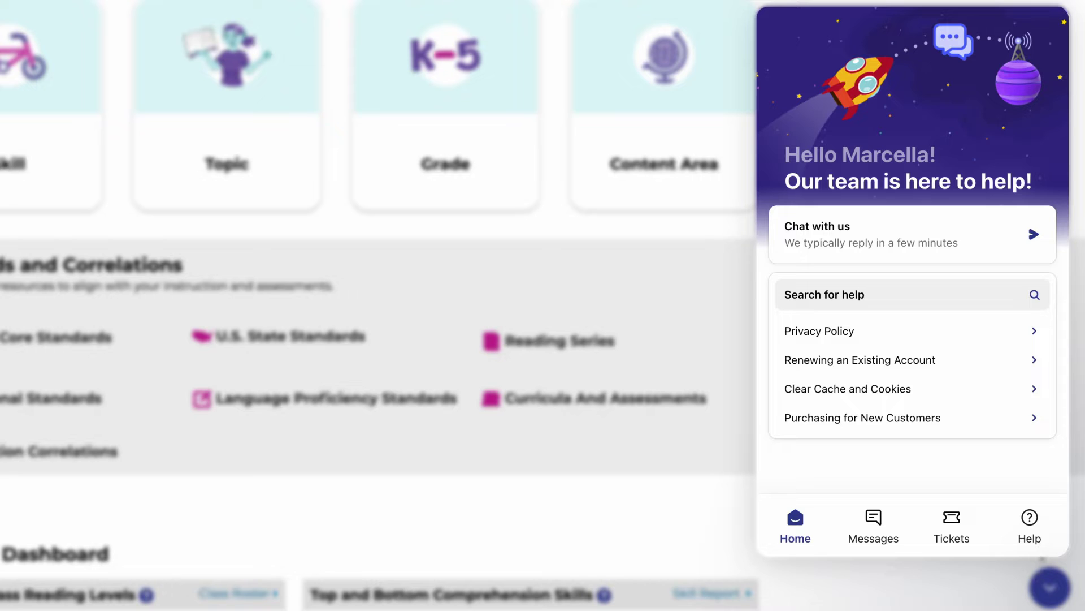
left_click(960, 309)
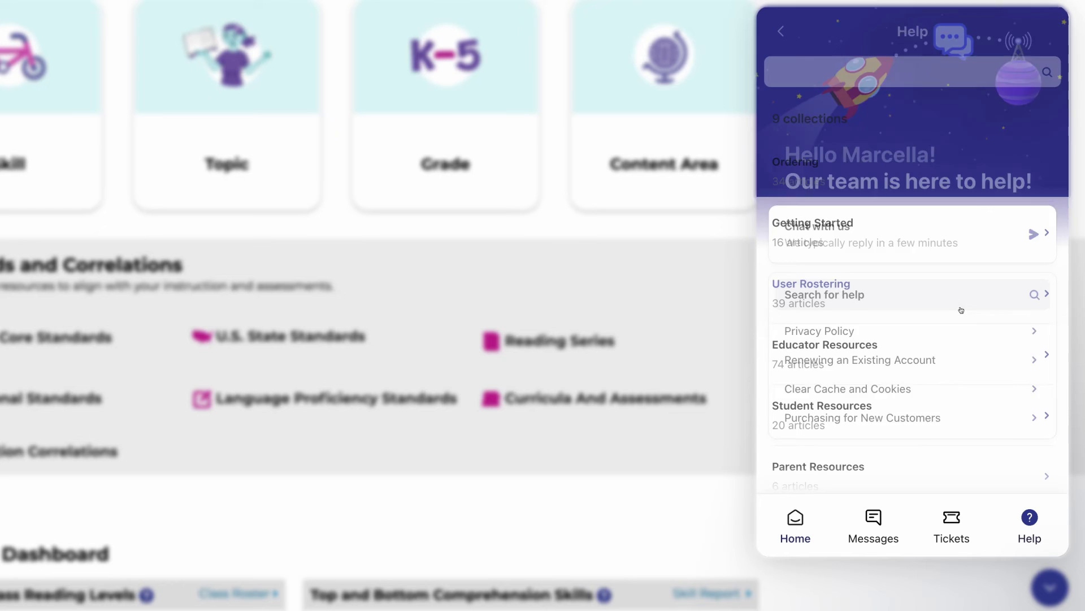
type("decodabl")
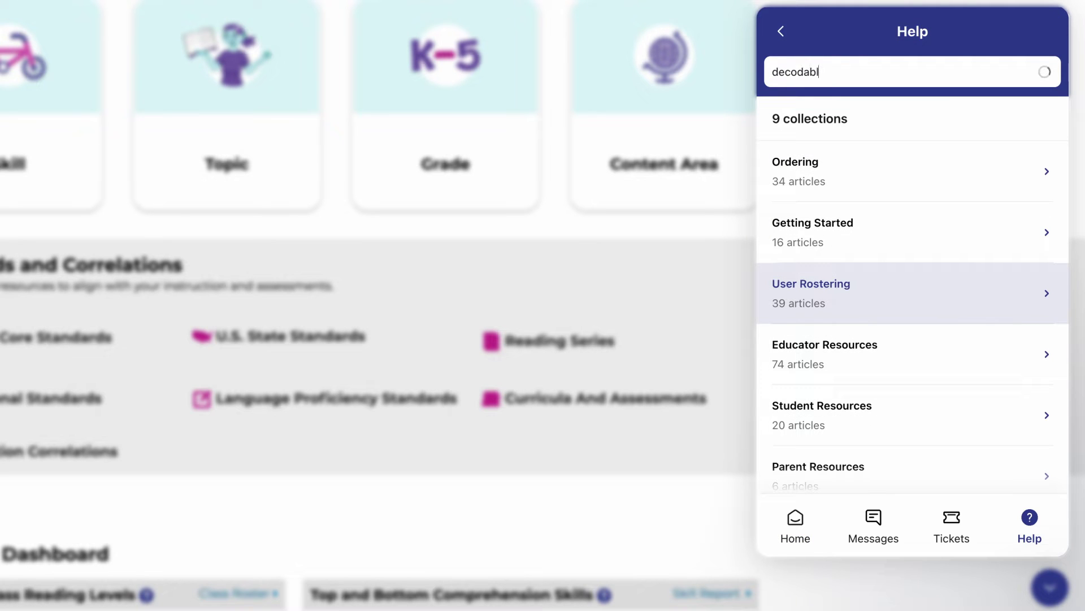
type("e books")
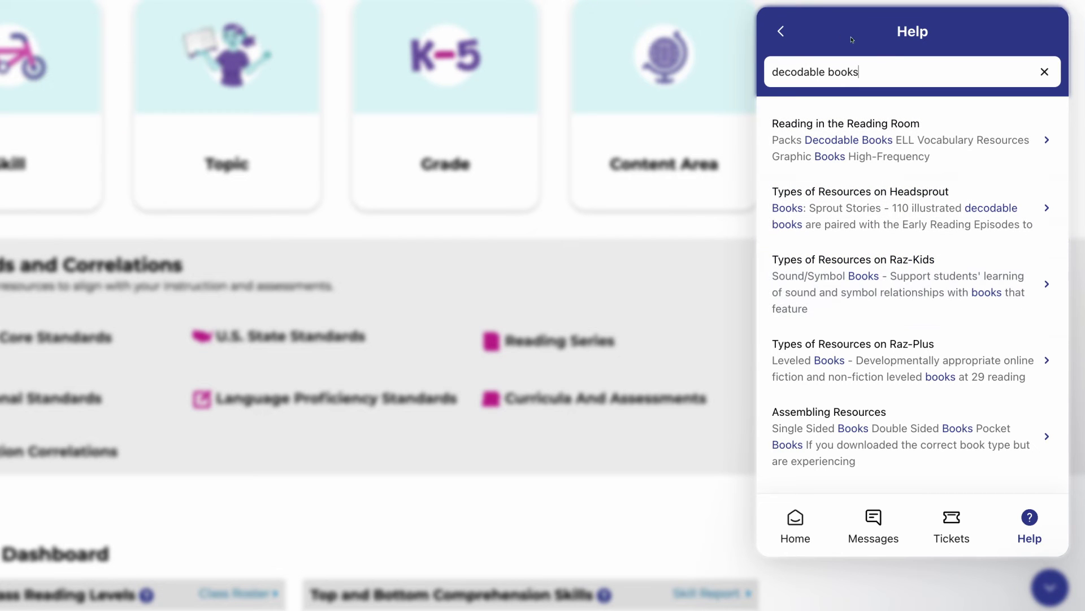
left_click(782, 32)
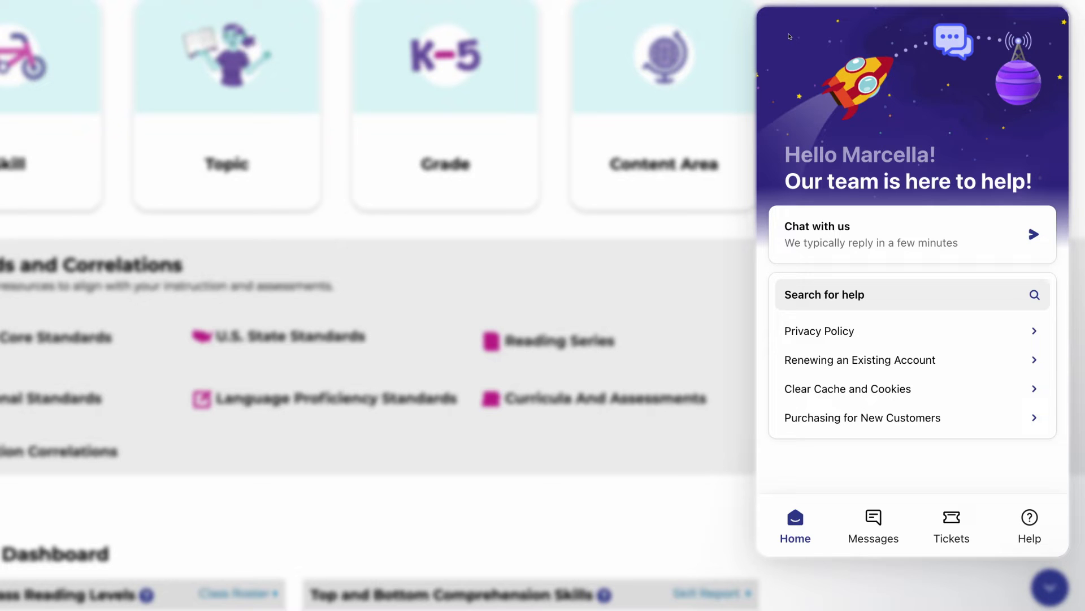
Start a chat with the Learning A-Z support bot from the help widget
left_click(961, 222)
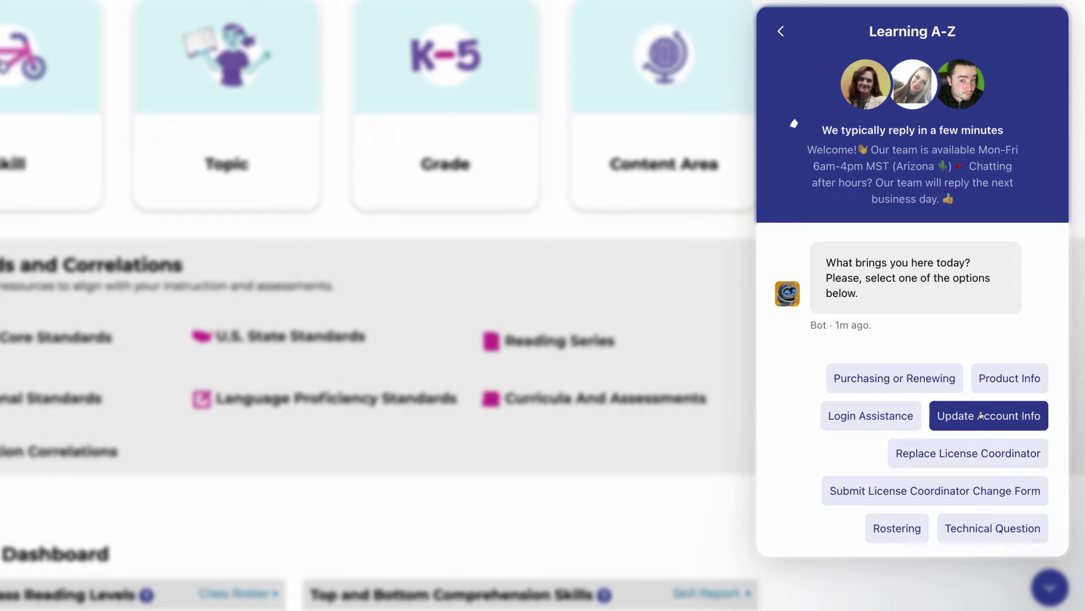
Answer the bot: Replace License Coordinator, for my own account
left_click(957, 447)
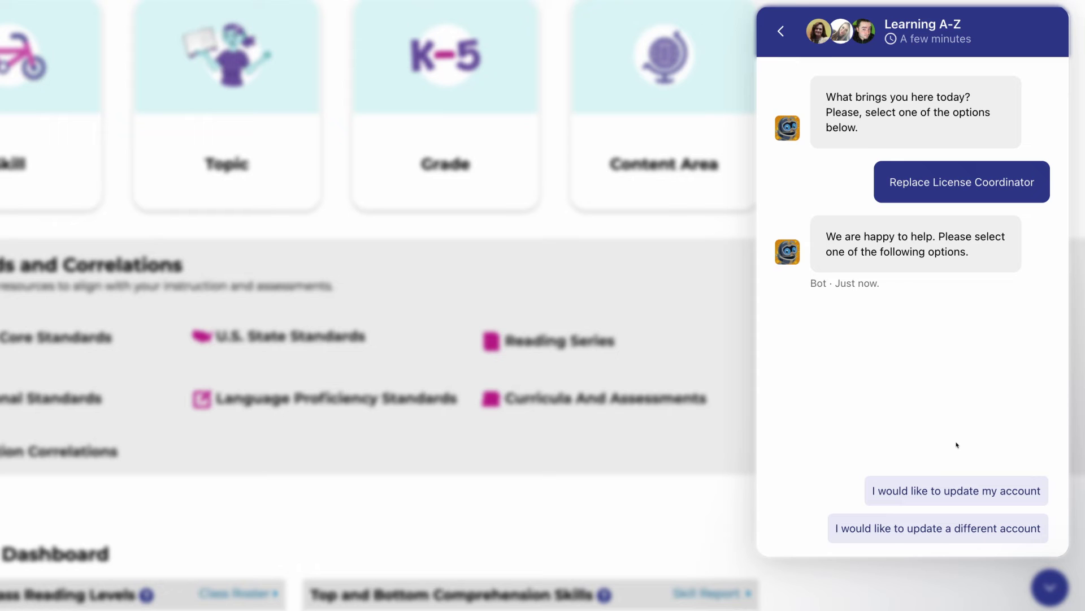
left_click(963, 485)
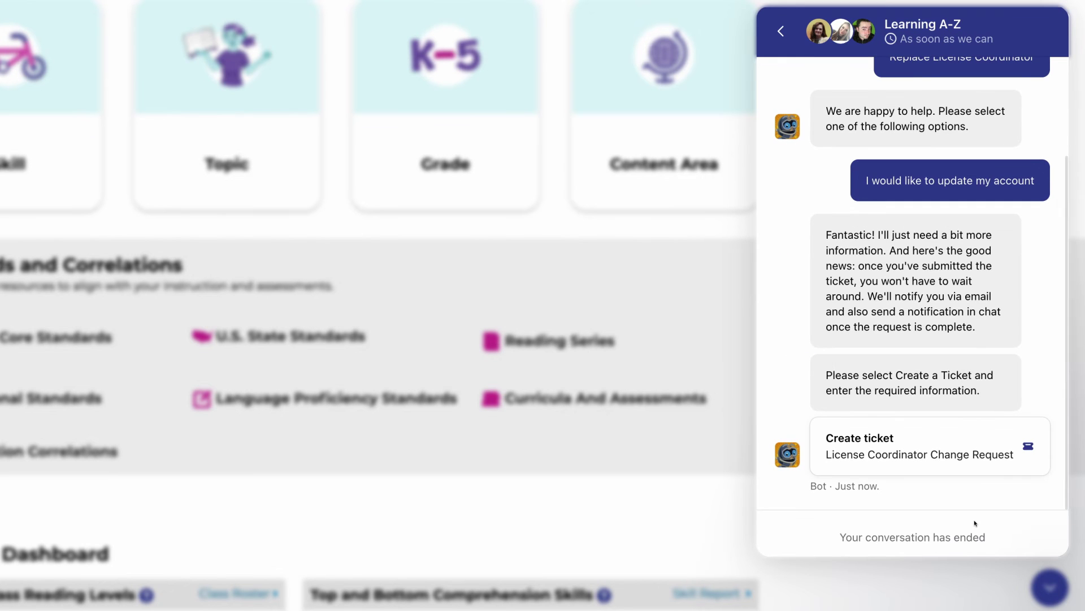
Open the License Coordinator Change Request ticket form from the bot's Create ticket card
left_click(985, 450)
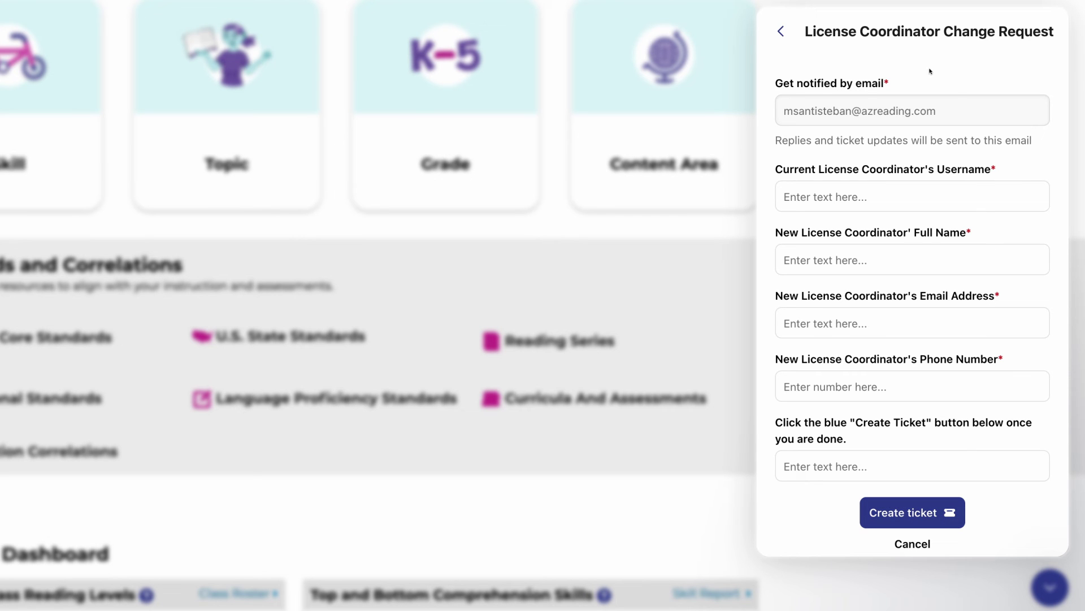
Back out of the unsubmitted ticket form to Home and show the Messages list
left_click(782, 33)
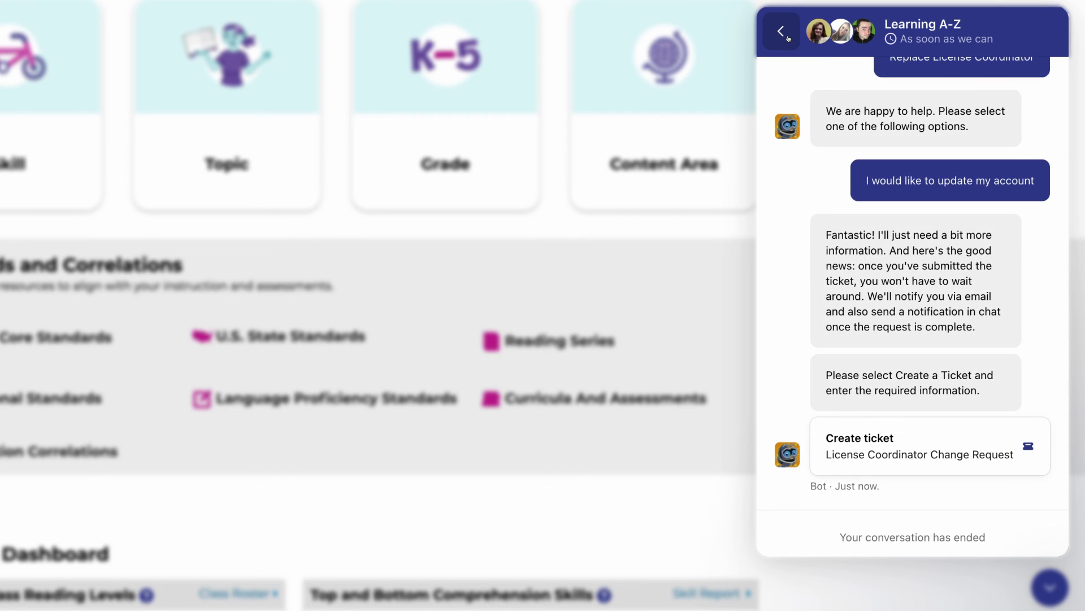
left_click(789, 38)
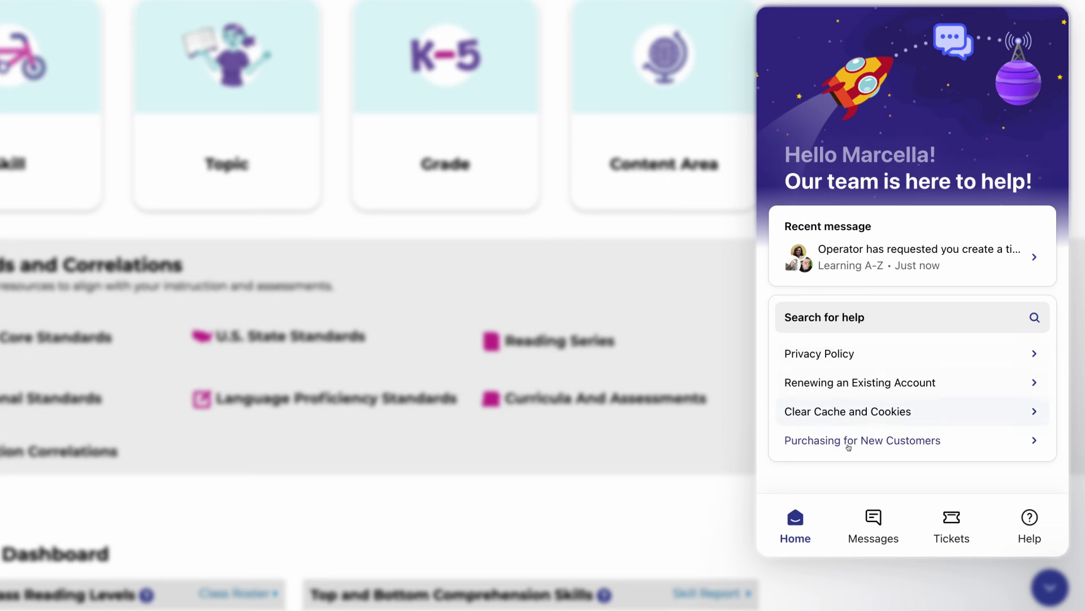
left_click(871, 514)
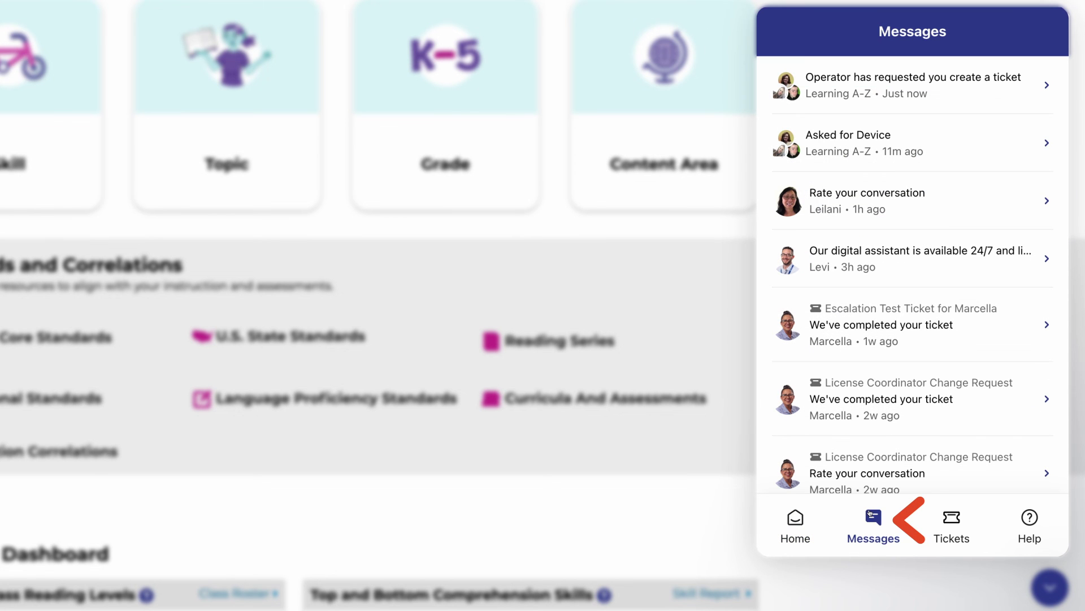